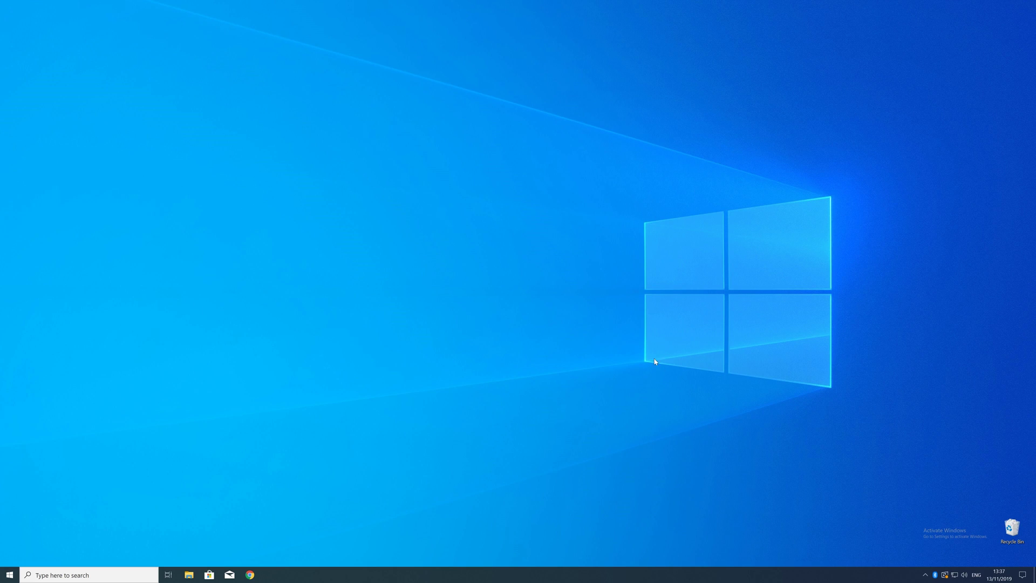
Step: Check the PC's system type in Settings' About page, then close Settings
right_click(8, 577)
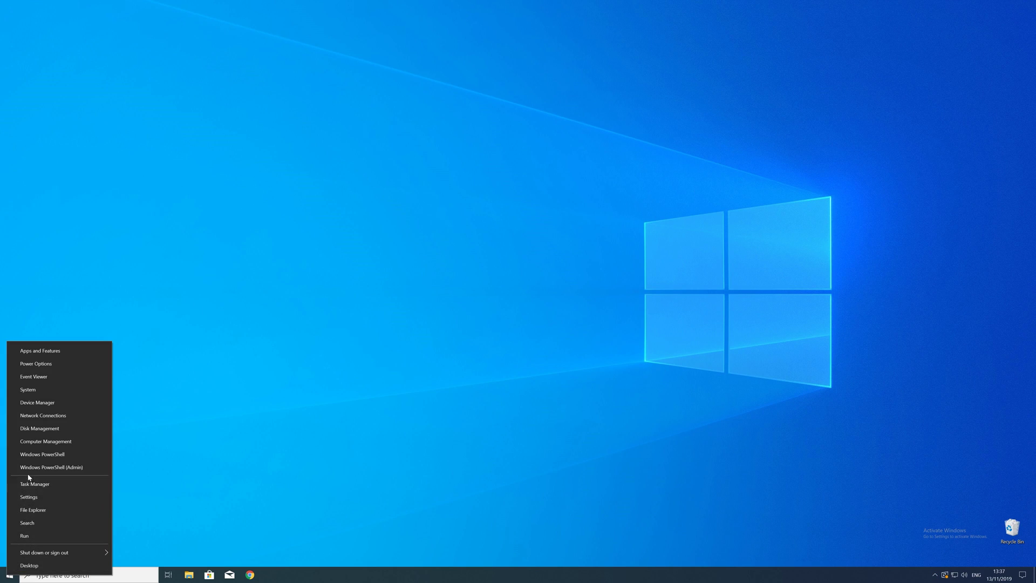
left_click(39, 390)
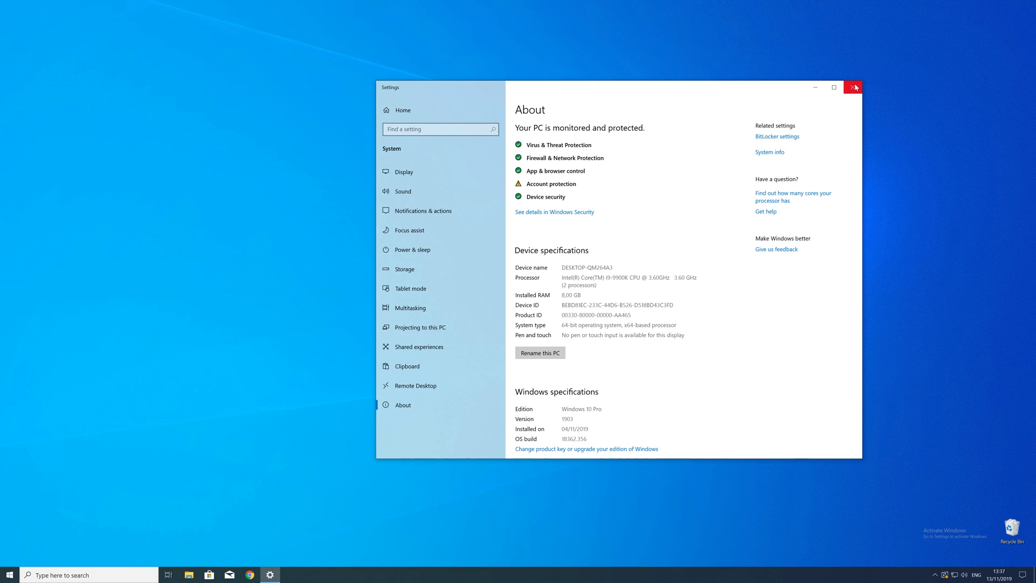
left_click(856, 87)
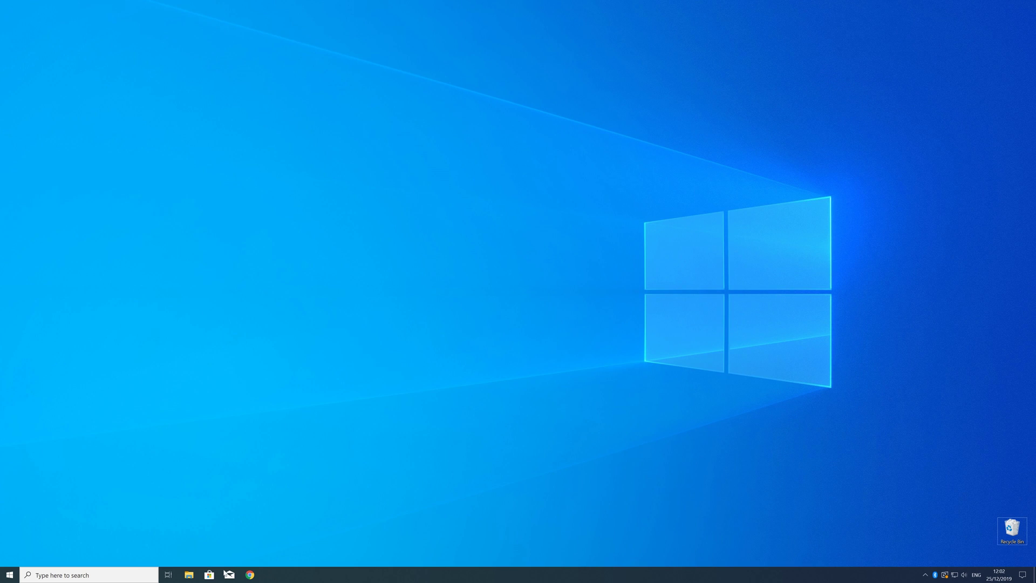
Step: Load the pasted redistributable page URL and download vc_redist.x64.exe (64-Bit)
type("https://www.sts-tutorial.com/download/credistributable2019")
key("Return")
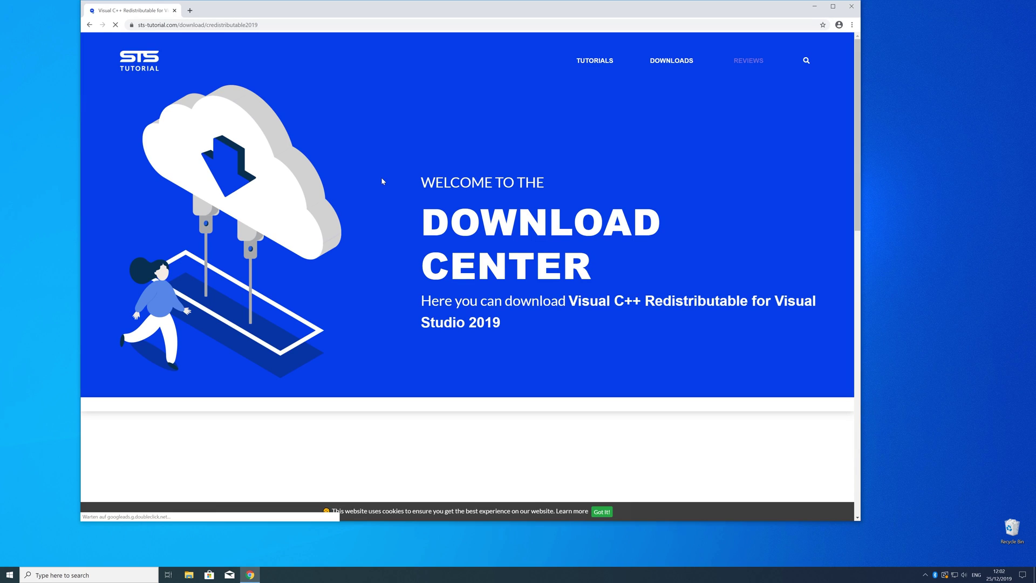
scroll(382, 181, "down", 2)
scroll(382, 181, "down", 3)
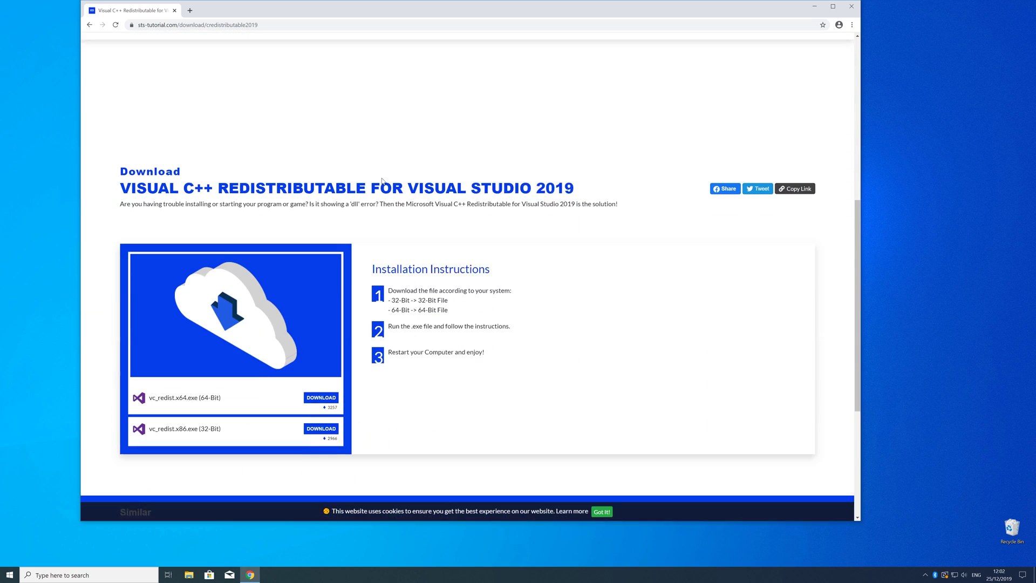
scroll(383, 181, "down", 1)
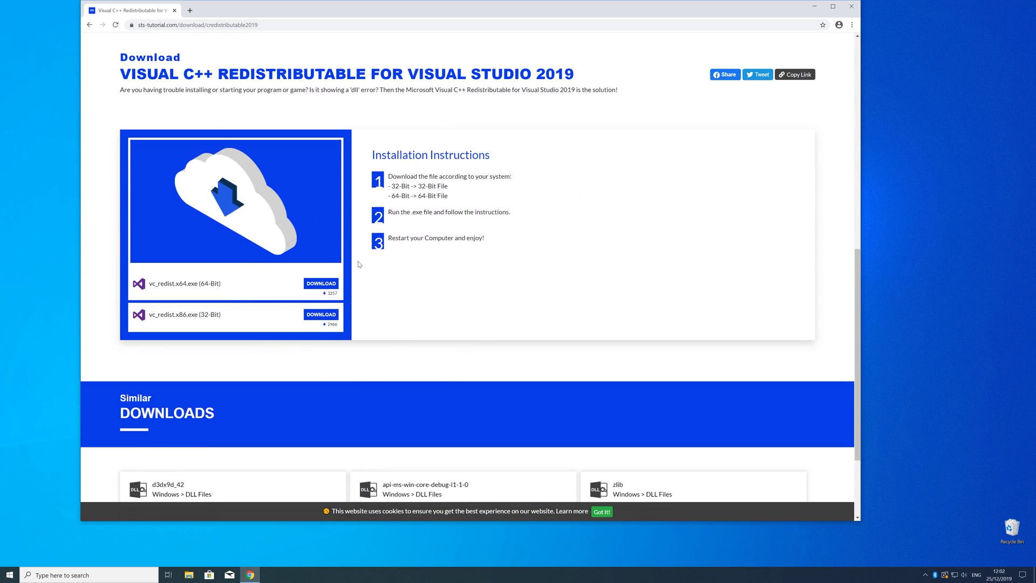
left_click(324, 286)
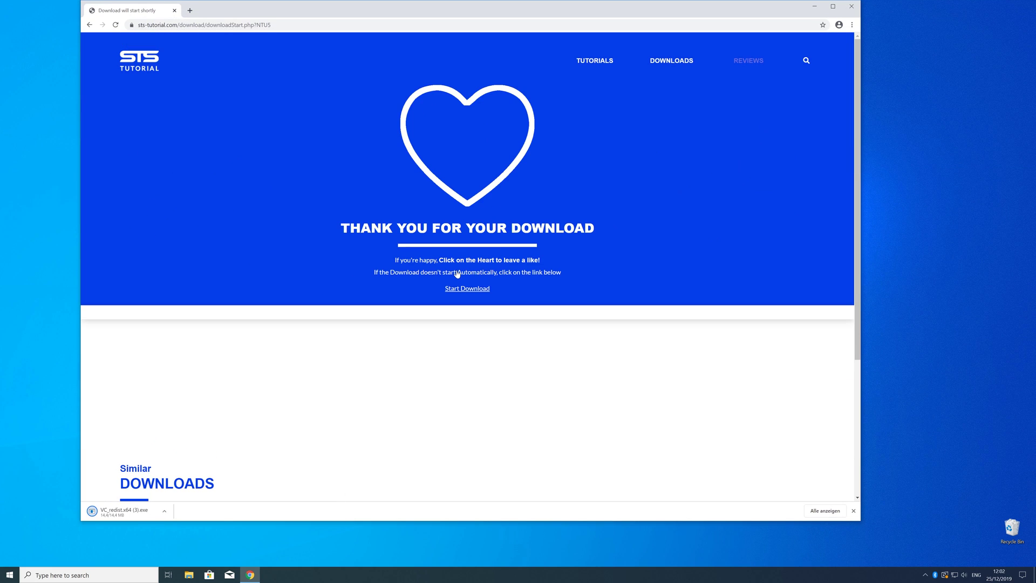
Step: Run vc_redist.x64.exe, accept the license, approve UAC, and close after Setup Successful
left_click(134, 512)
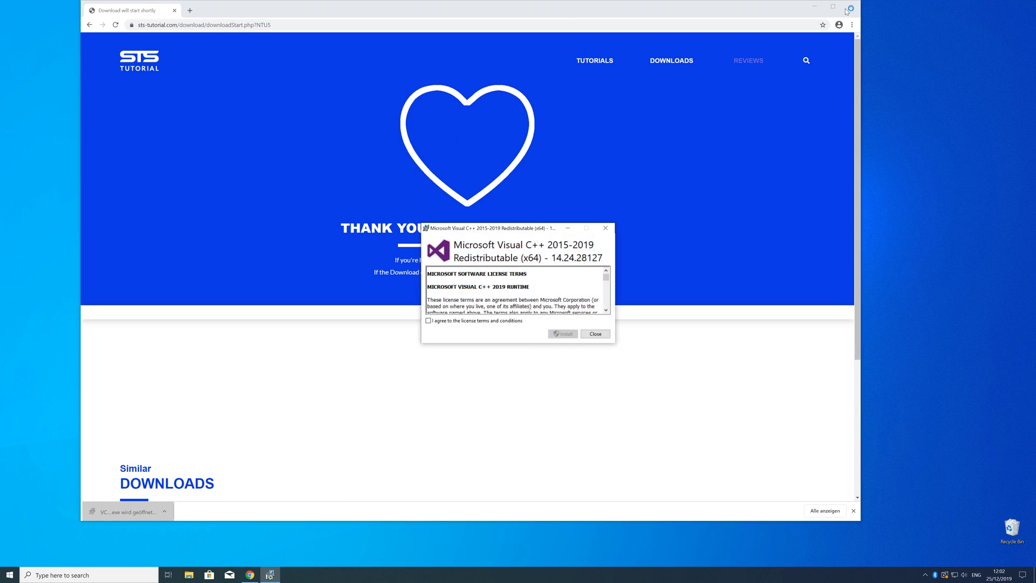
left_click(814, 6)
left_click(486, 321)
left_click(564, 333)
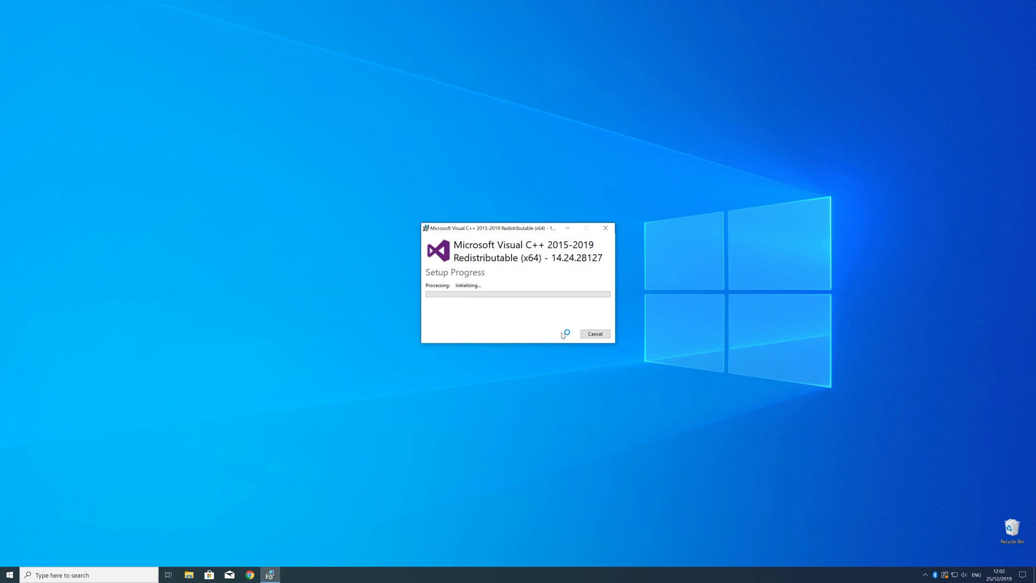
left_click(510, 346)
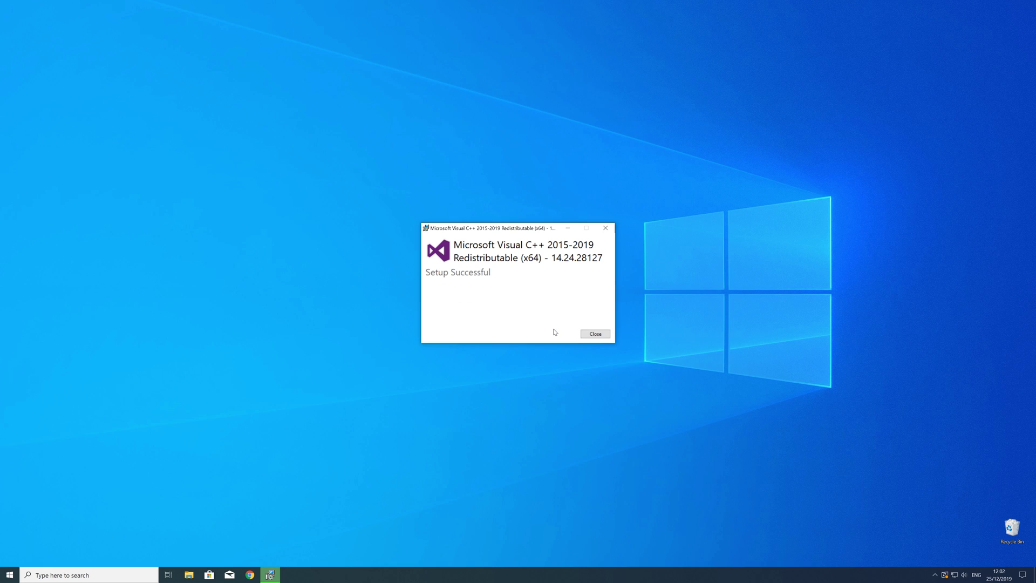
left_click(597, 334)
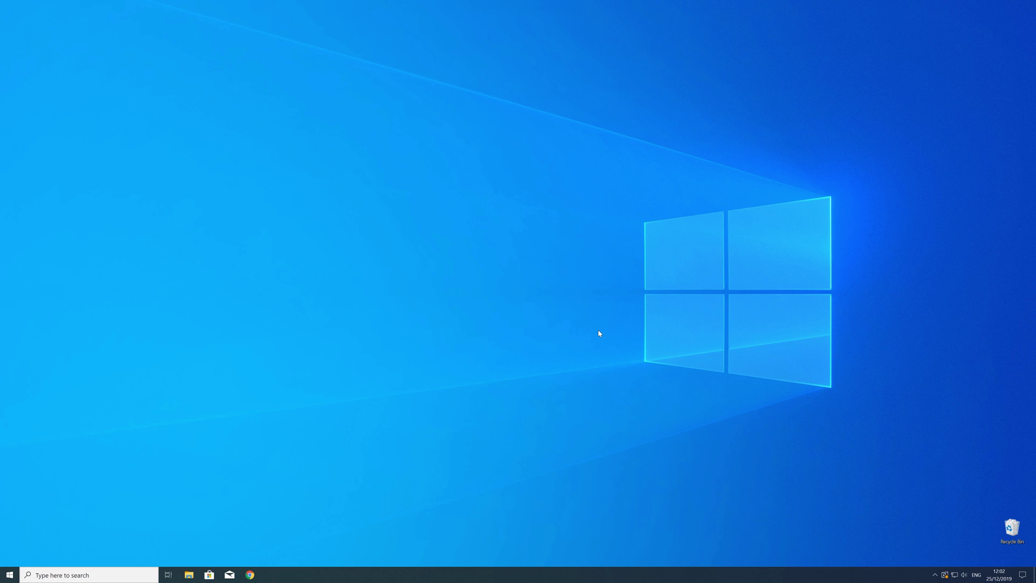